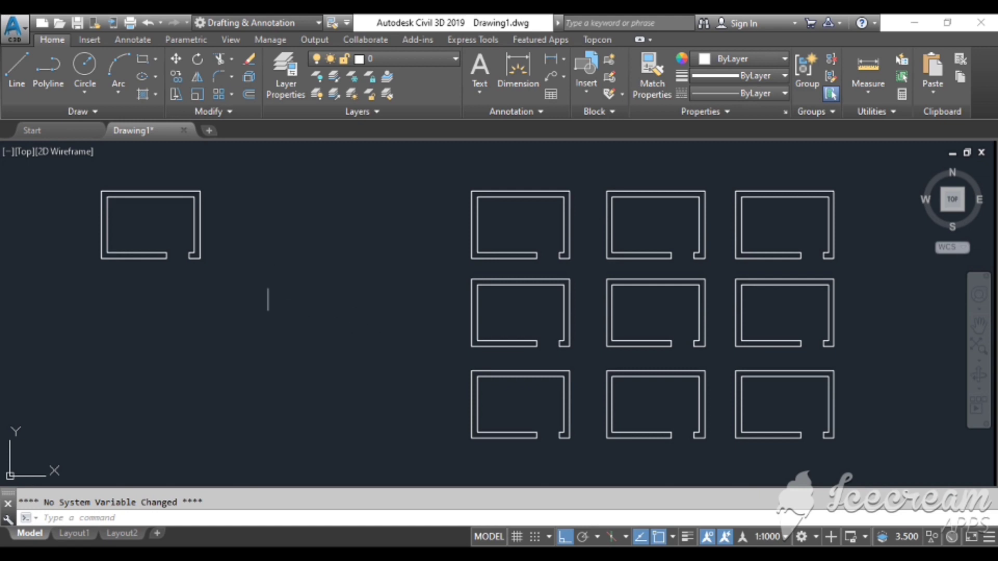
Pan and zoom until the single room outline and its bottom-wall door gap fill the view
{"action": "mouse_move", "coordinate": [255, 278]}
{"action": "middle_mouse_down"}
{"action": "mouse_move", "coordinate": [375, 304]}
{"action": "mouse_move", "coordinate": [330, 276]}
{"action": "middle_mouse_up"}
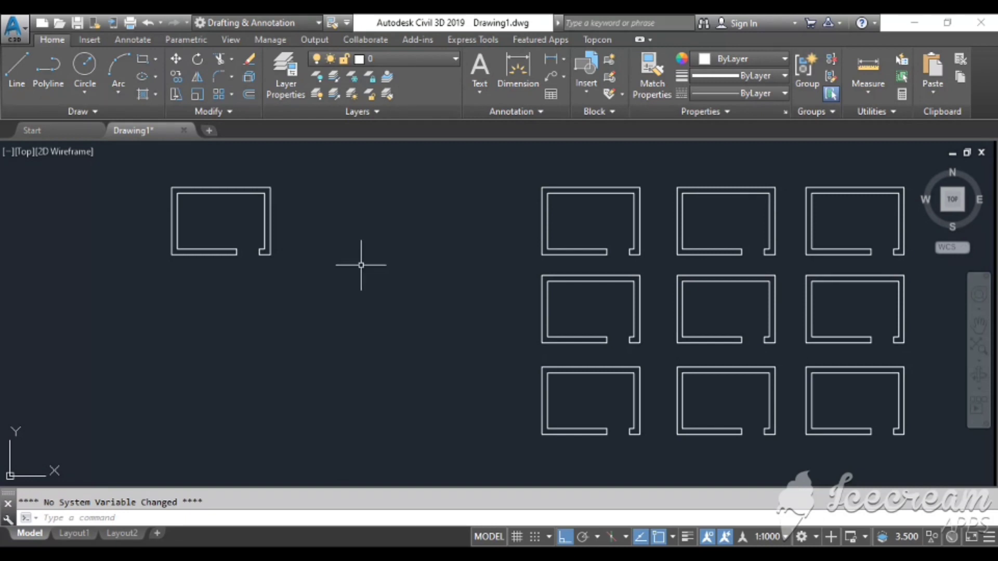
{"action": "mouse_move", "coordinate": [374, 279]}
{"action": "middle_mouse_down"}
{"action": "mouse_move", "coordinate": [411, 300]}
{"action": "mouse_move", "coordinate": [392, 280]}
{"action": "middle_mouse_up"}
{"action": "scroll", "coordinate": [245, 248], "scroll_direction": "up", "scroll_amount": 8}
{"action": "scroll", "coordinate": [472, 323], "scroll_direction": "down", "scroll_amount": 2}
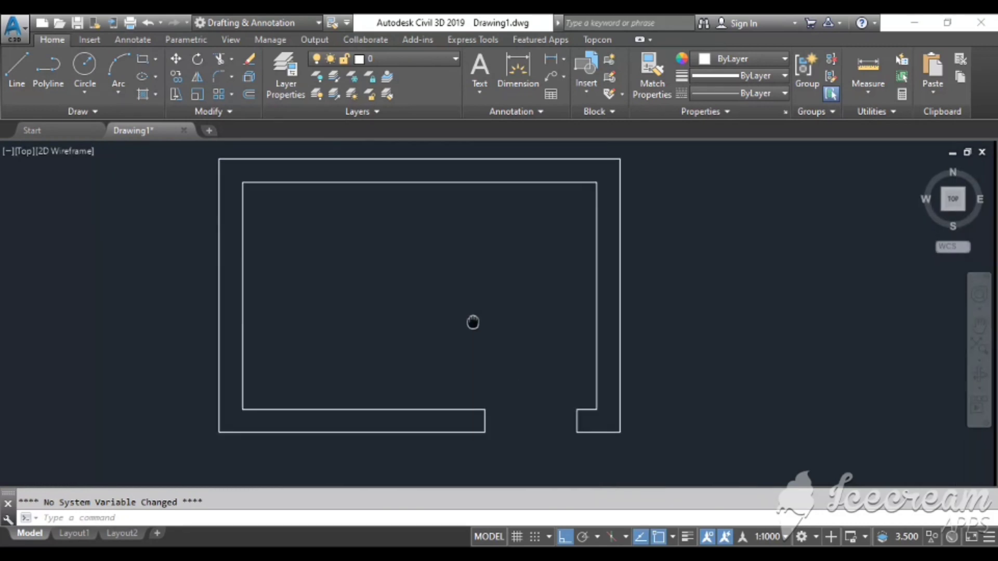
{"action": "scroll", "coordinate": [476, 328], "scroll_direction": "down", "scroll_amount": 2}
{"action": "scroll", "coordinate": [513, 365], "scroll_direction": "up", "scroll_amount": 2}
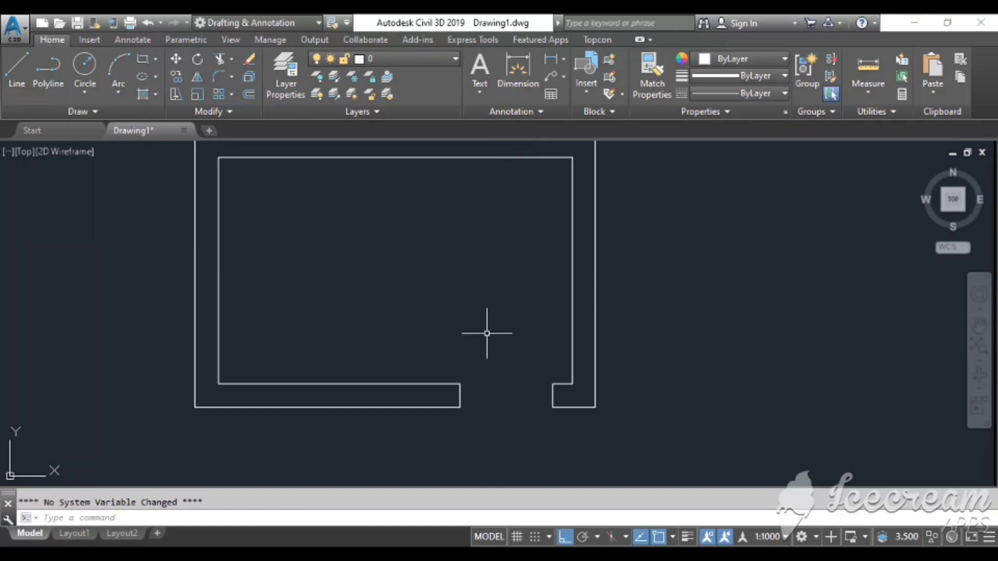
Crossing-window the left door jamb with STRETCH and drag it further left
{"action": "type", "text": "str"}
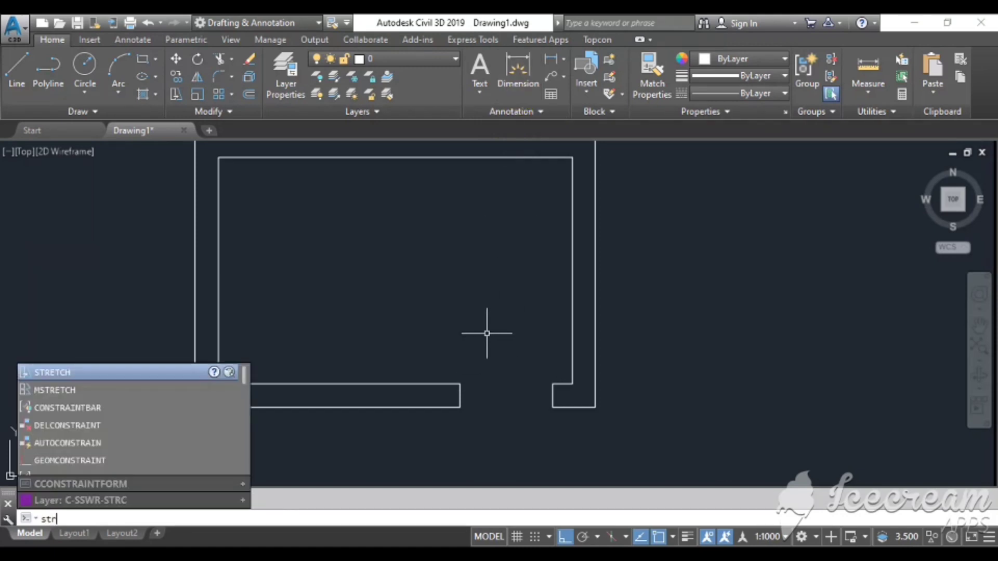
{"action": "left_click", "coordinate": [58, 377]}
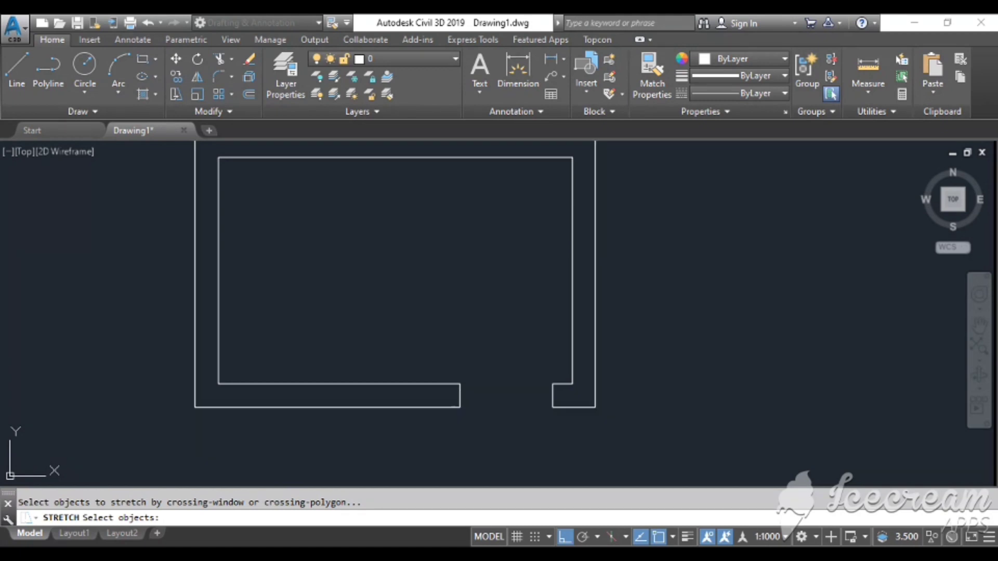
{"action": "left_click", "coordinate": [467, 377]}
{"action": "left_click", "coordinate": [428, 424]}
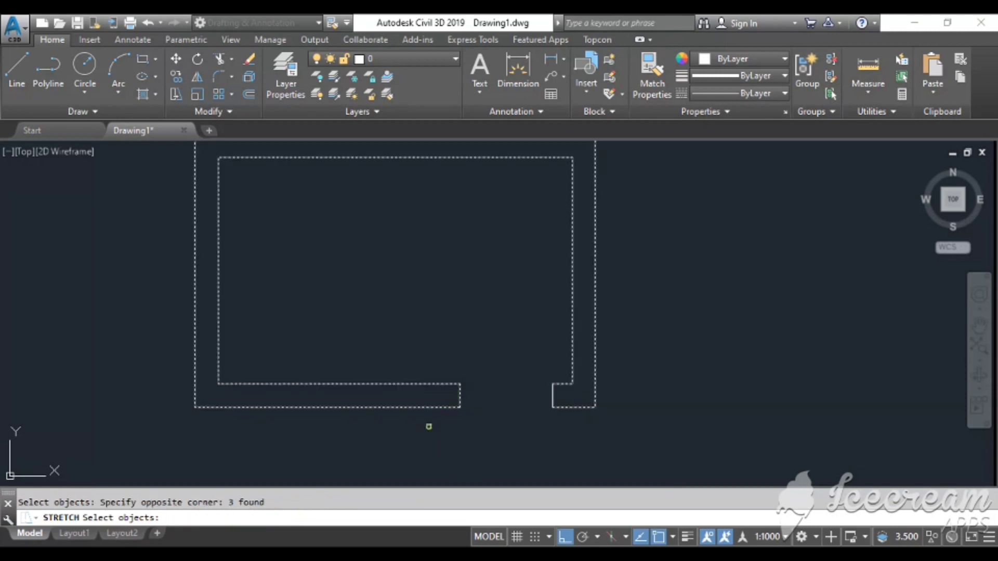
{"action": "key", "text": "Return"}
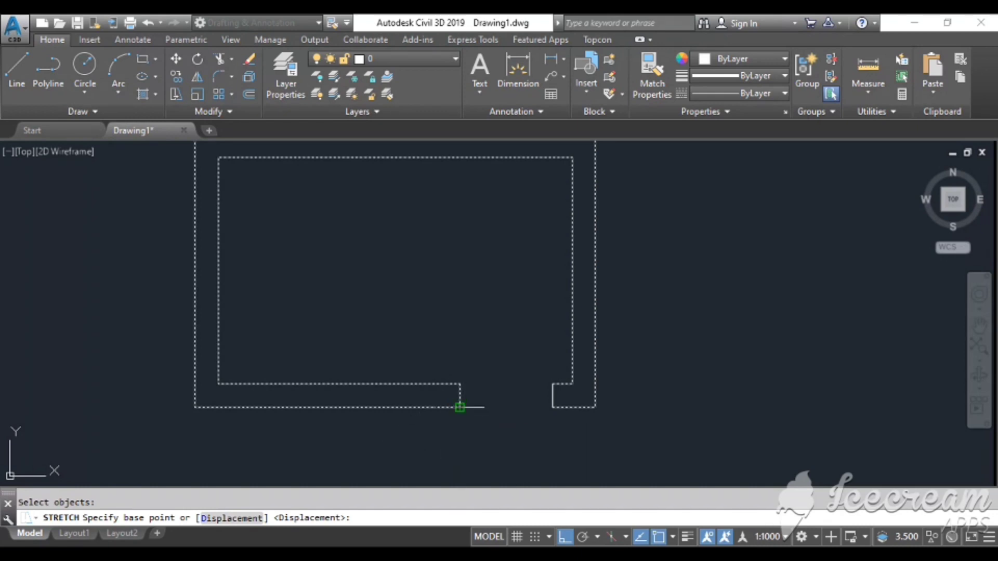
{"action": "left_click", "coordinate": [460, 408]}
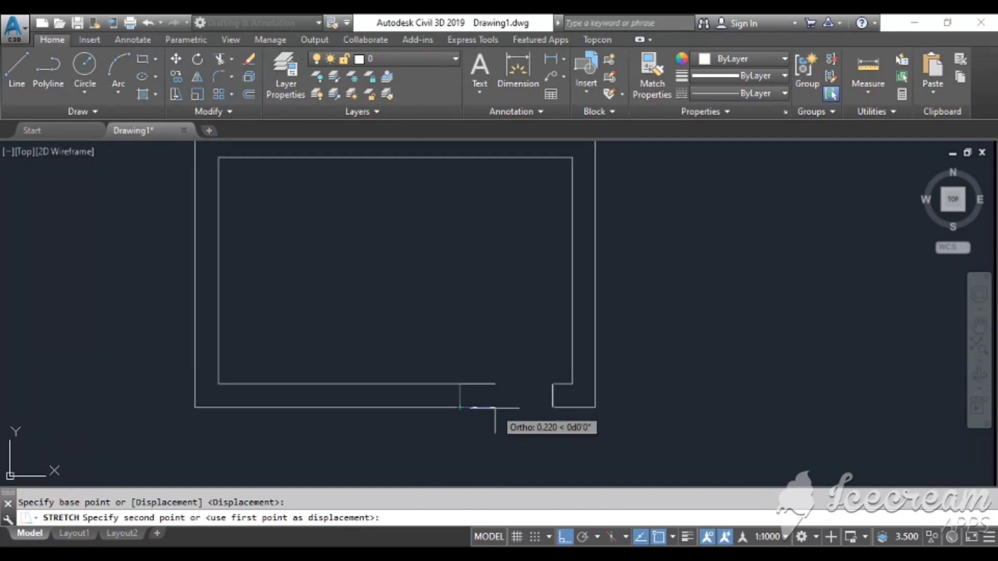
{"action": "scroll", "coordinate": [496, 408], "scroll_direction": "up", "scroll_amount": 3}
{"action": "scroll", "coordinate": [379, 403], "scroll_direction": "down", "scroll_amount": 2}
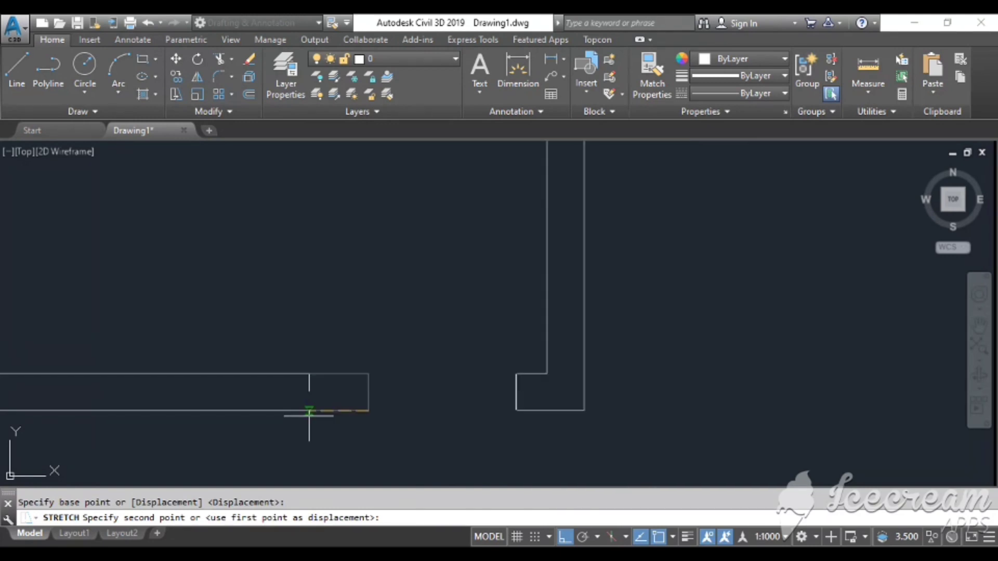
{"action": "middle_click_drag", "start_coordinate": [307, 412], "coordinate": [398, 400]}
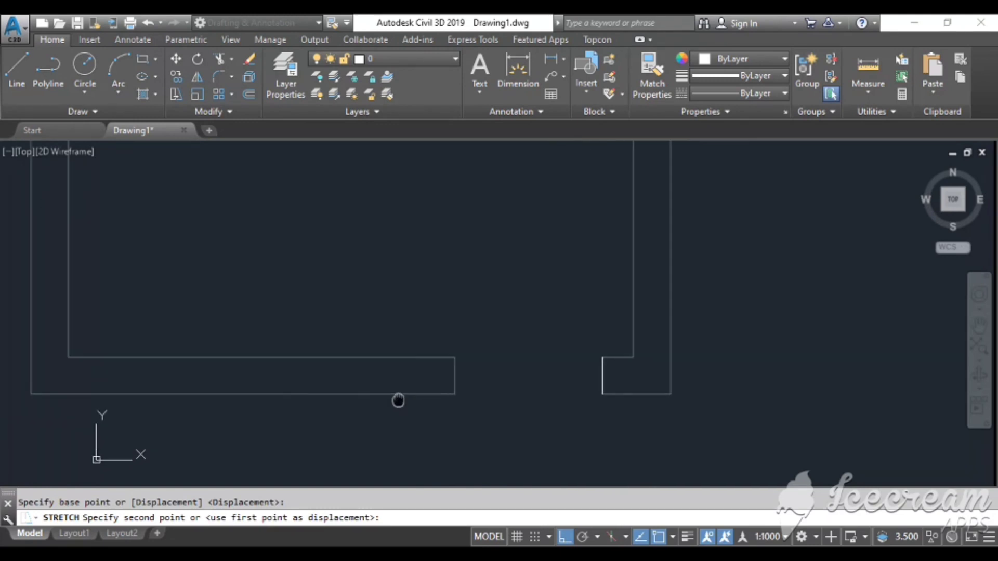
{"action": "left_click", "coordinate": [320, 396]}
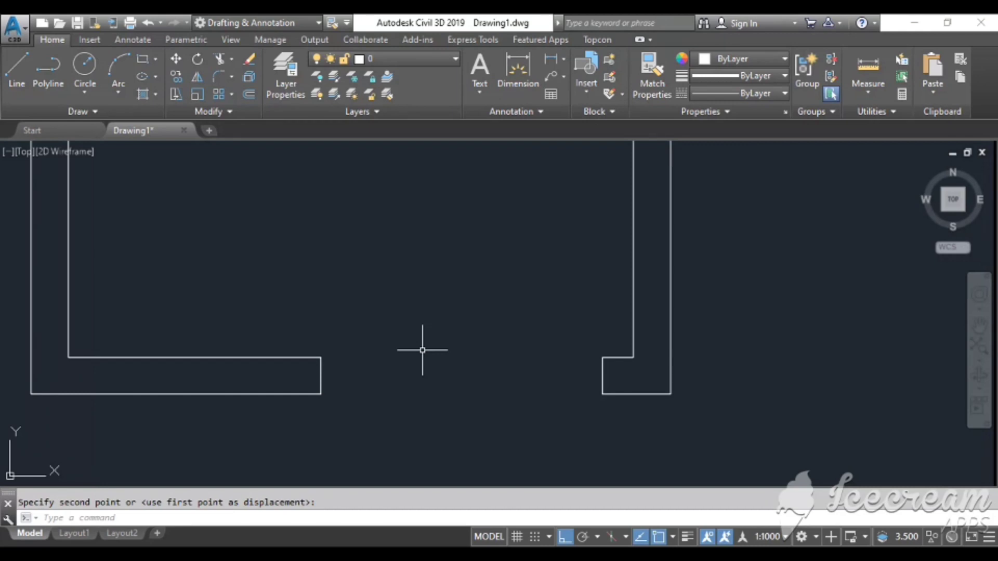
Stretch the right door jamb leftward with ST, after a first selection box catches nothing
{"action": "type", "text": "st"}
{"action": "key", "text": "Return"}
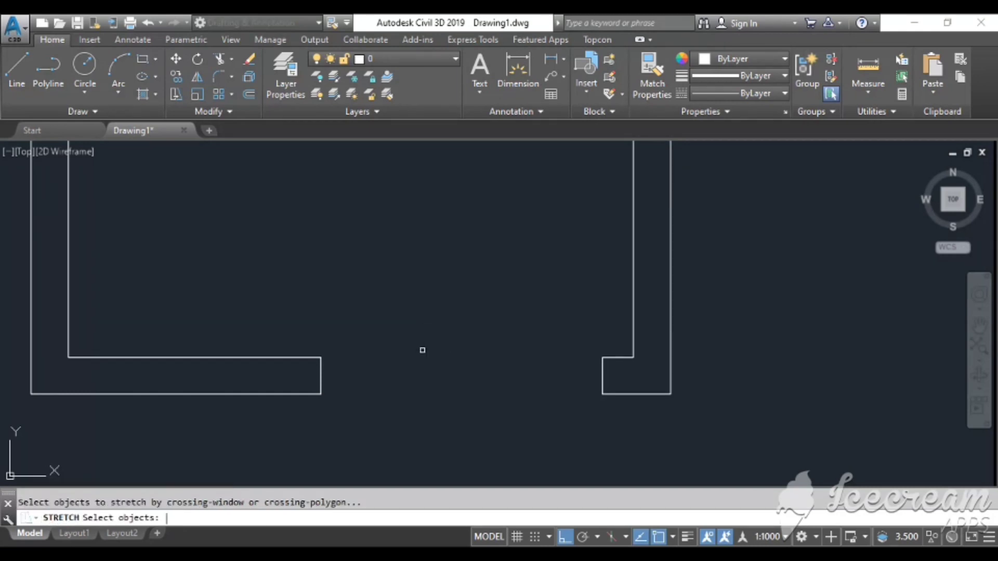
{"action": "left_click", "coordinate": [379, 316]}
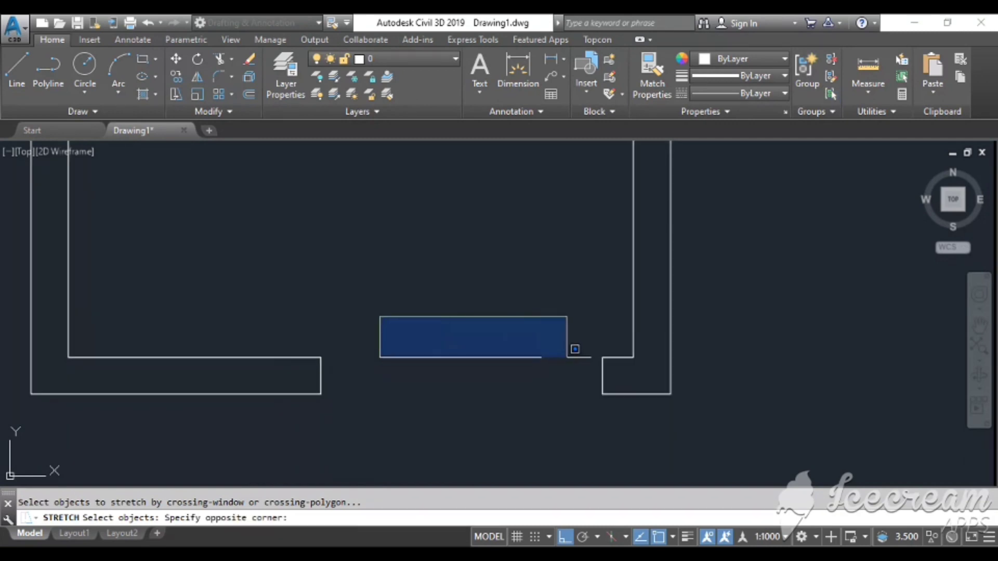
{"action": "left_click", "coordinate": [486, 350]}
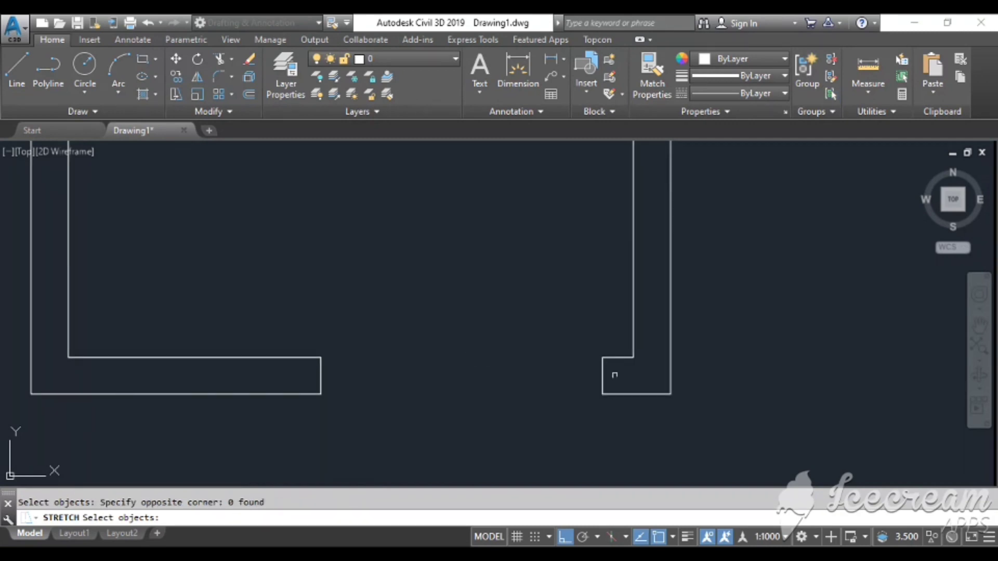
{"action": "left_click", "coordinate": [623, 339]}
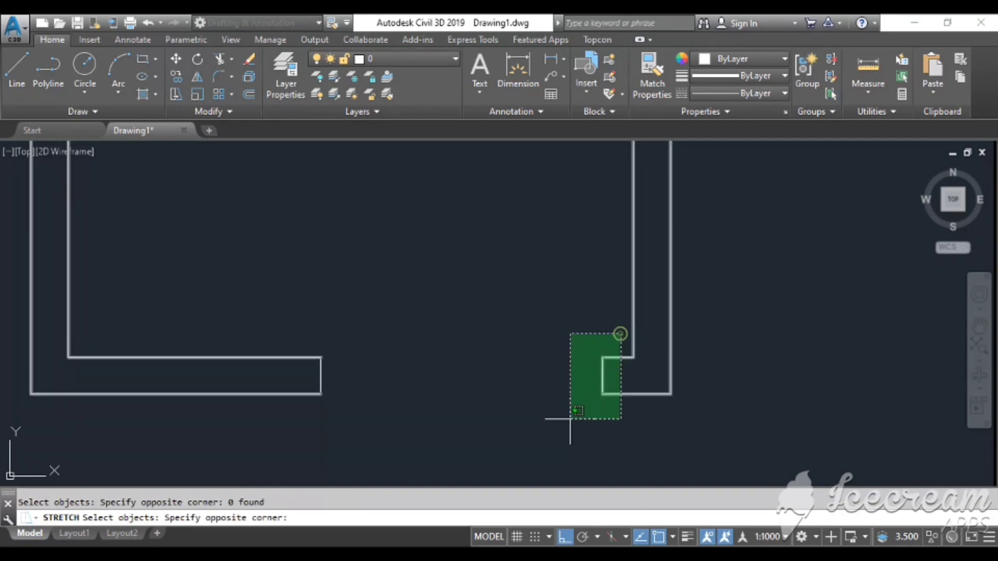
{"action": "left_click", "coordinate": [546, 442]}
{"action": "key", "text": "Return"}
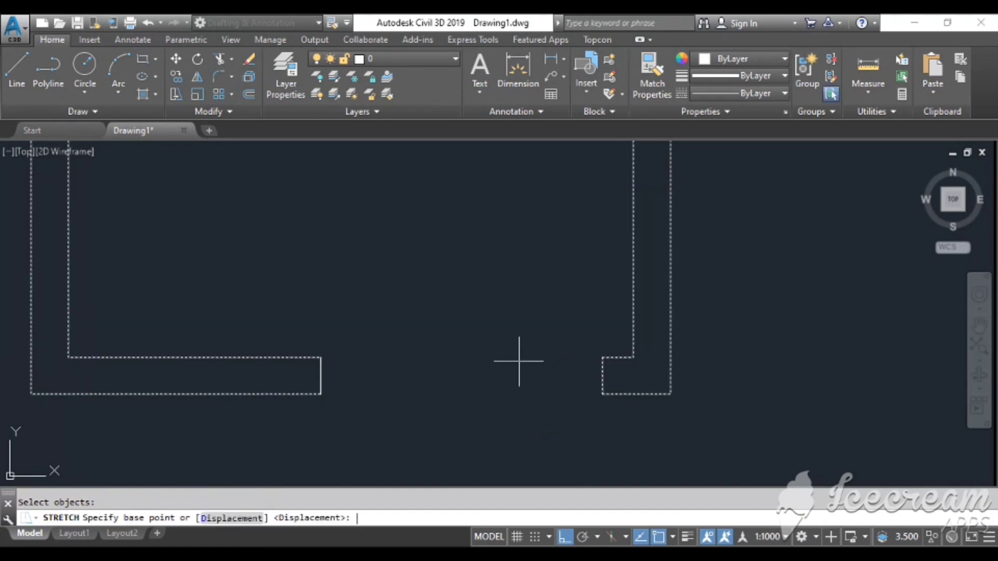
{"action": "left_click", "coordinate": [602, 394]}
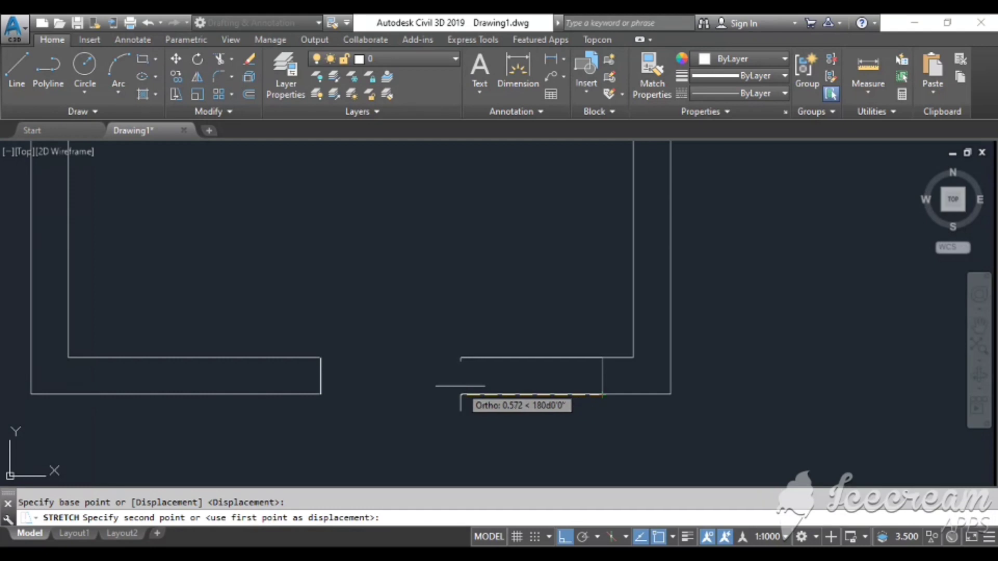
{"action": "left_click", "coordinate": [458, 386]}
{"action": "scroll", "coordinate": [468, 395], "scroll_direction": "down", "scroll_amount": 2}
{"action": "middle_click_drag", "start_coordinate": [479, 406], "coordinate": [497, 370]}
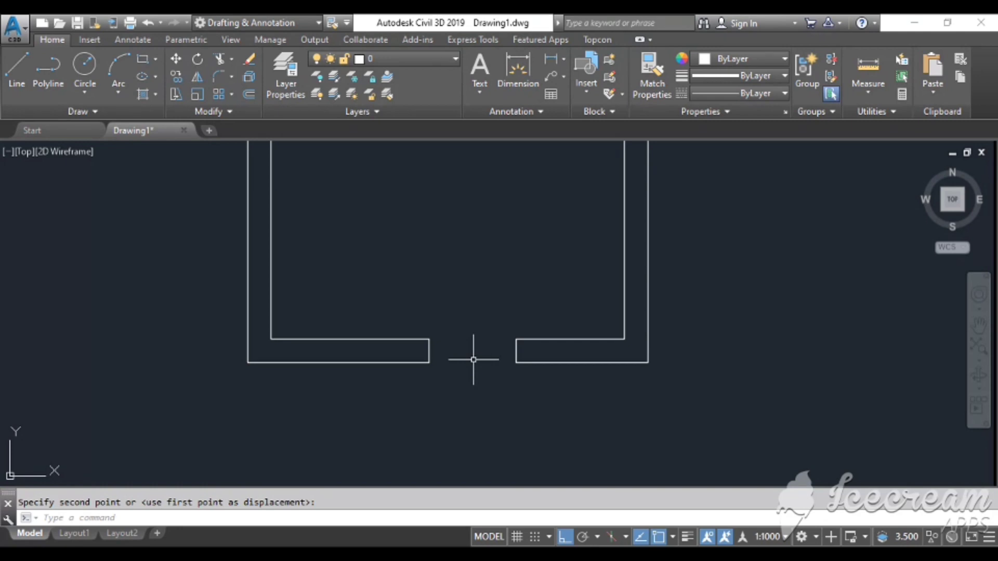
With MSTRETCH, window both jambs and move the doorway near the bottom wall's left corner
{"action": "type", "text": "@str"}
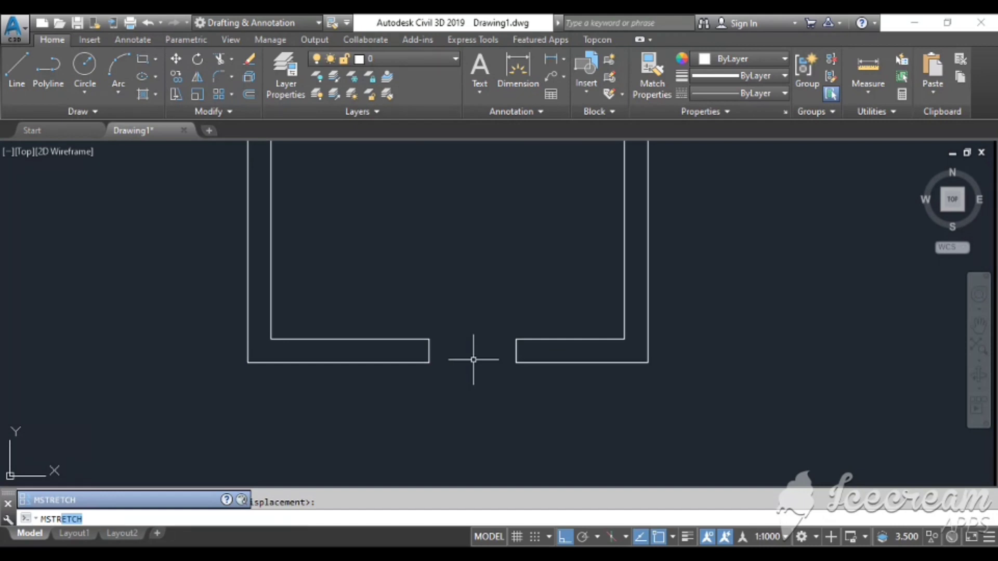
{"action": "key", "text": "Return"}
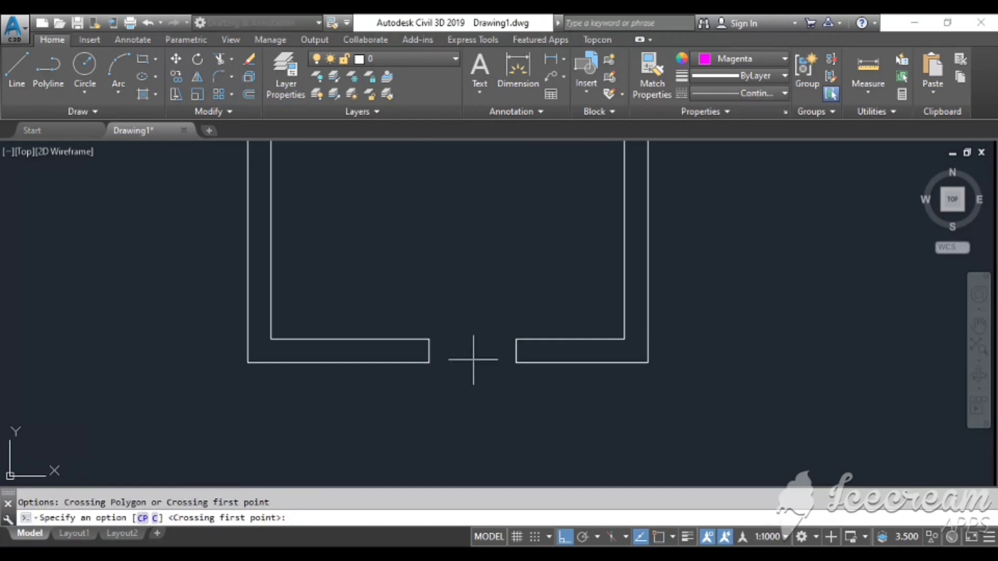
{"action": "left_click", "coordinate": [546, 301]}
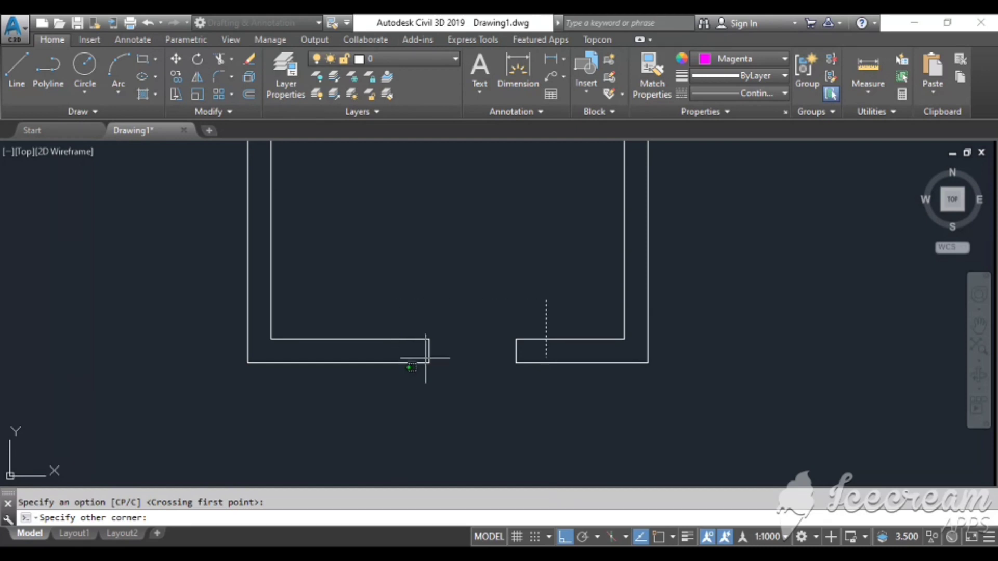
{"action": "left_click", "coordinate": [390, 398]}
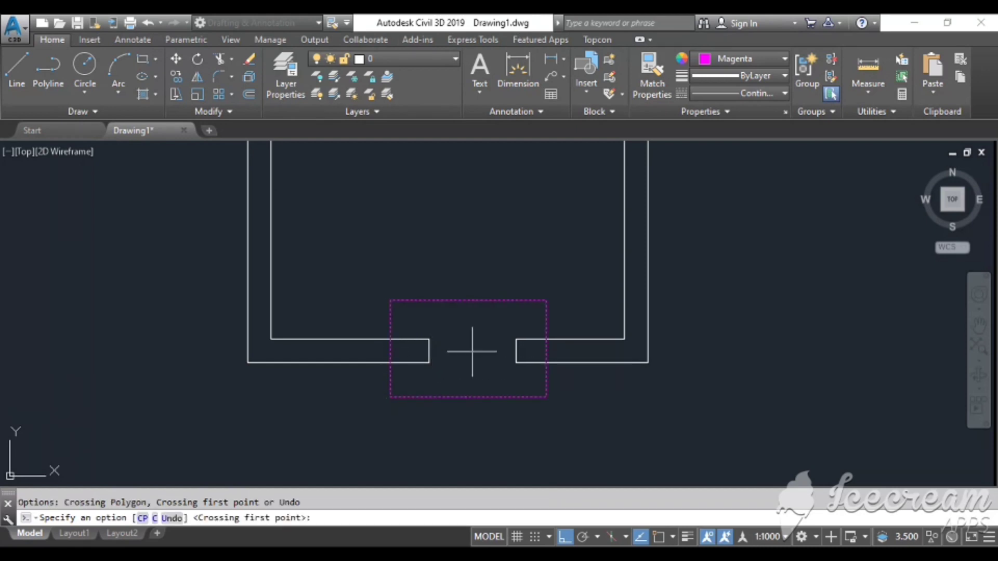
{"action": "key", "text": "Return"}
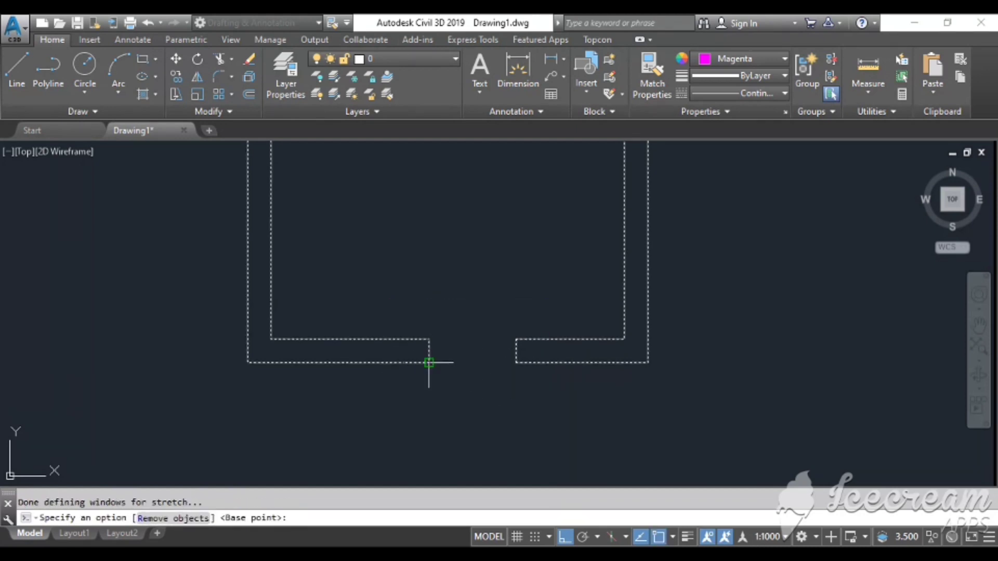
{"action": "left_click", "coordinate": [429, 363]}
{"action": "scroll", "coordinate": [294, 361], "scroll_direction": "up", "scroll_amount": 2}
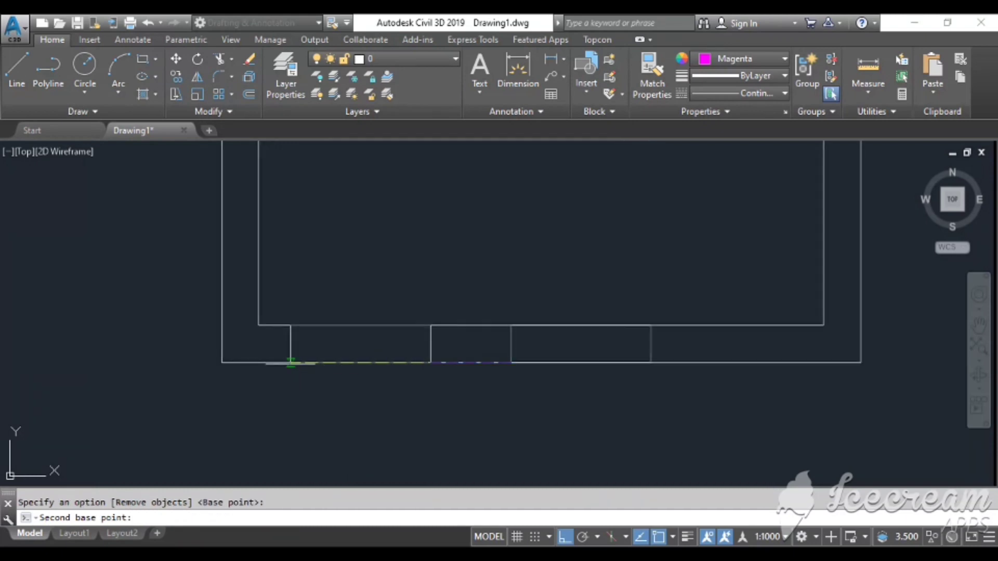
{"action": "left_click", "coordinate": [282, 362]}
{"action": "scroll", "coordinate": [396, 364], "scroll_direction": "down", "scroll_amount": 2}
{"action": "scroll", "coordinate": [397, 372], "scroll_direction": "down", "scroll_amount": 2}
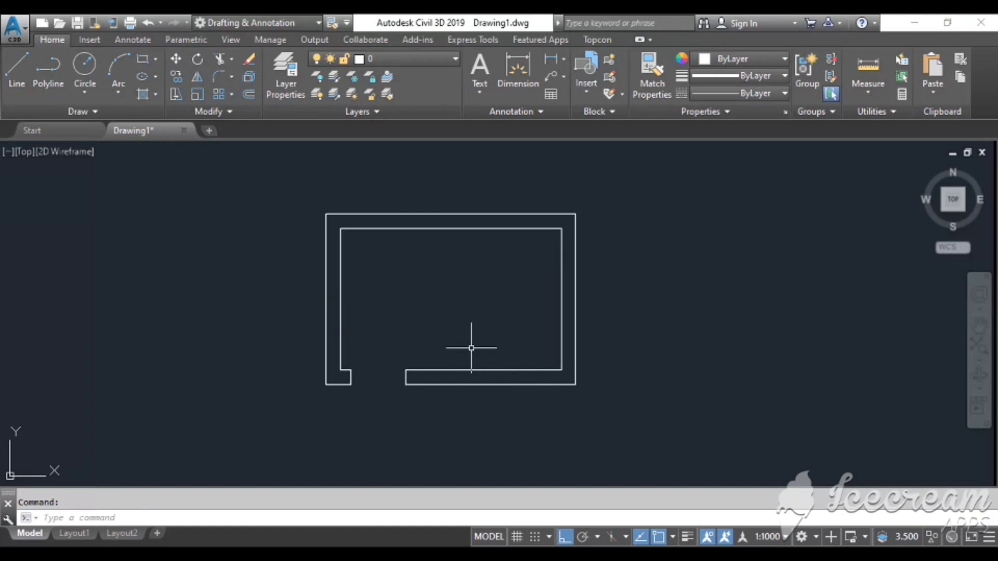
Use MSTRETCH with one crossing window to move the doorway to the bottom wall's right end
{"action": "type", "text": "m"}
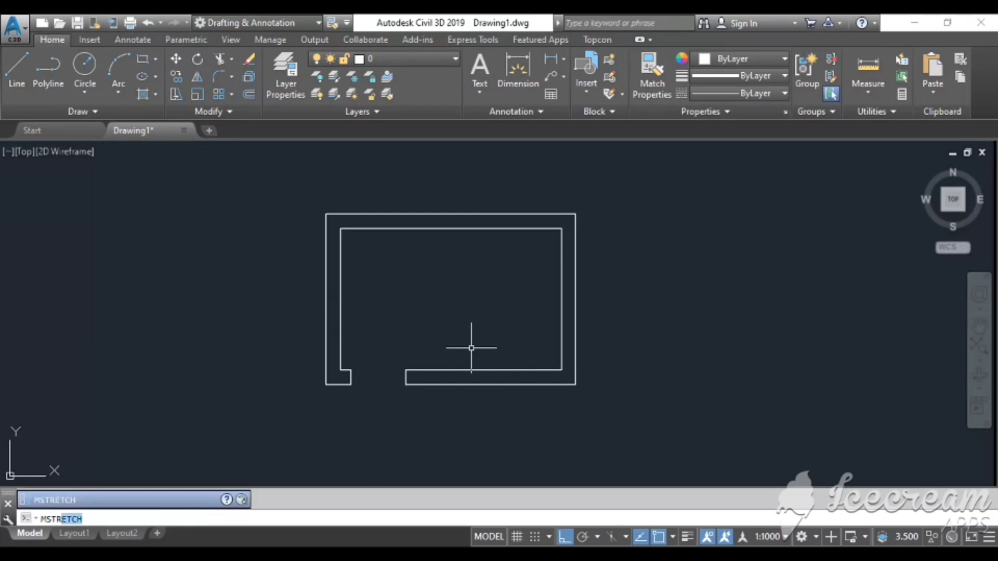
{"action": "key", "text": "Return"}
{"action": "scroll", "coordinate": [411, 337], "scroll_direction": "up", "scroll_amount": 2}
{"action": "left_click", "coordinate": [419, 345]}
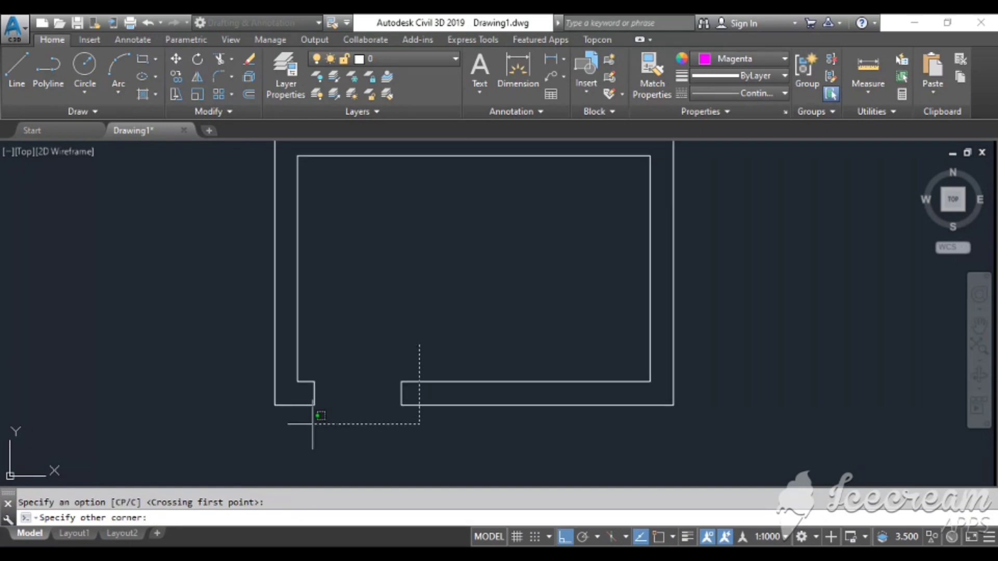
{"action": "left_click", "coordinate": [302, 437]}
{"action": "key", "text": "Return"}
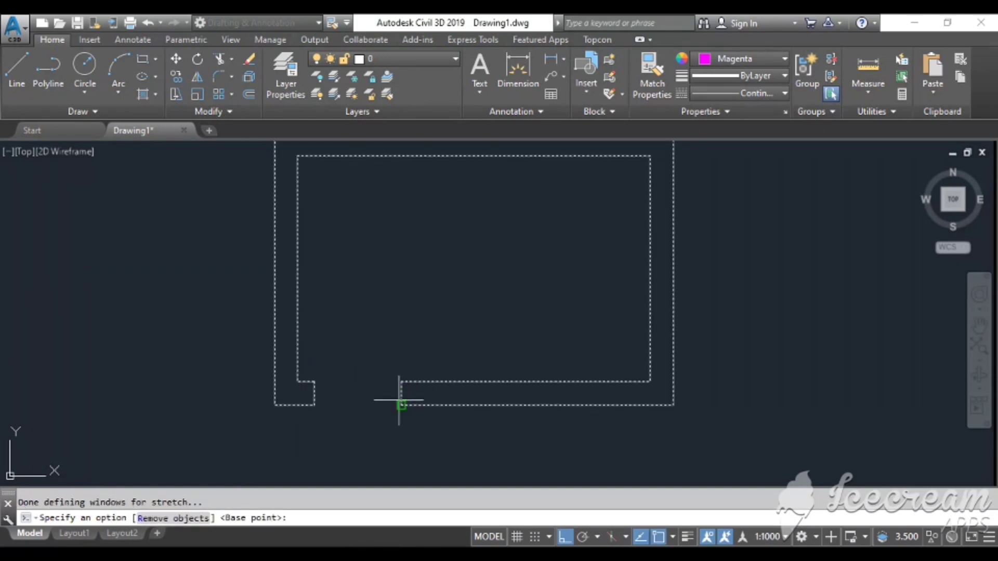
{"action": "left_click", "coordinate": [401, 405]}
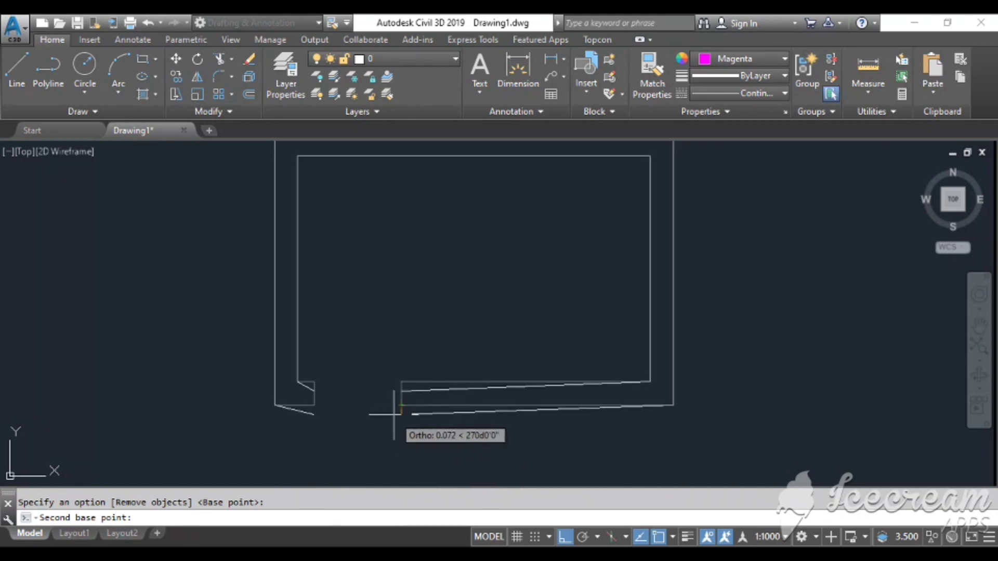
{"action": "left_click", "coordinate": [632, 406]}
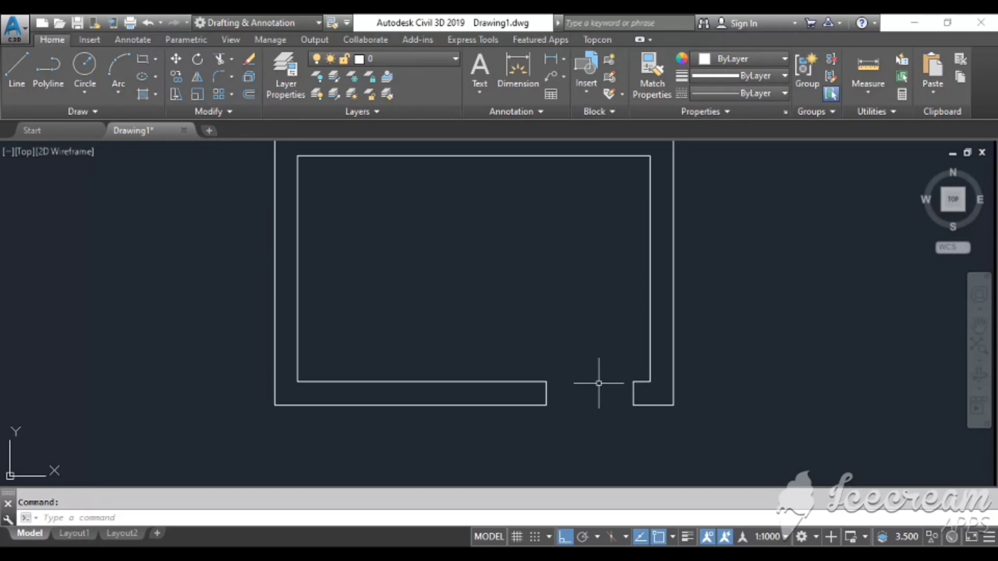
Zoom out and pan to centre the view on the nine-room grid
{"action": "scroll", "coordinate": [630, 329], "scroll_direction": "down", "scroll_amount": 4}
{"action": "scroll", "coordinate": [665, 341], "scroll_direction": "down", "scroll_amount": 4}
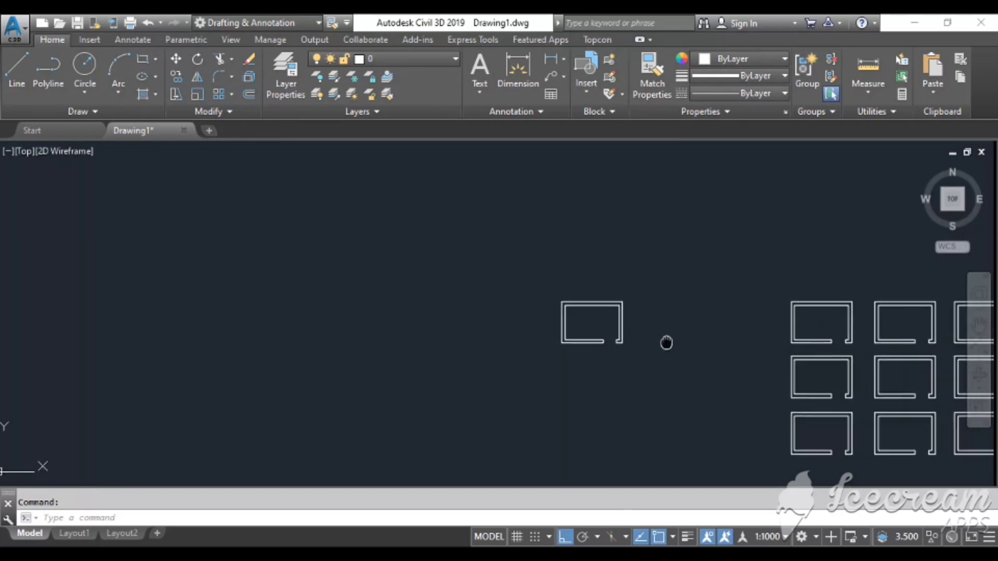
{"action": "middle_click_drag", "start_coordinate": [666, 341], "coordinate": [410, 289]}
{"action": "scroll", "coordinate": [653, 283], "scroll_direction": "up", "scroll_amount": 3}
{"action": "middle_click_drag", "start_coordinate": [653, 282], "coordinate": [563, 283]}
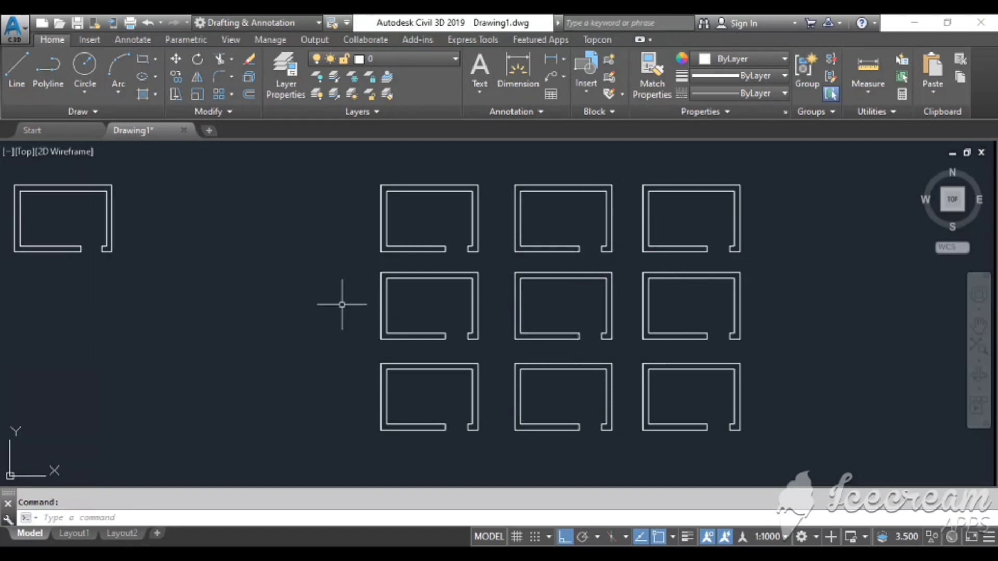
Start a multi-window stretch and crossing-window the first and middle columns' door openings
{"action": "type", "text": "stretch"}
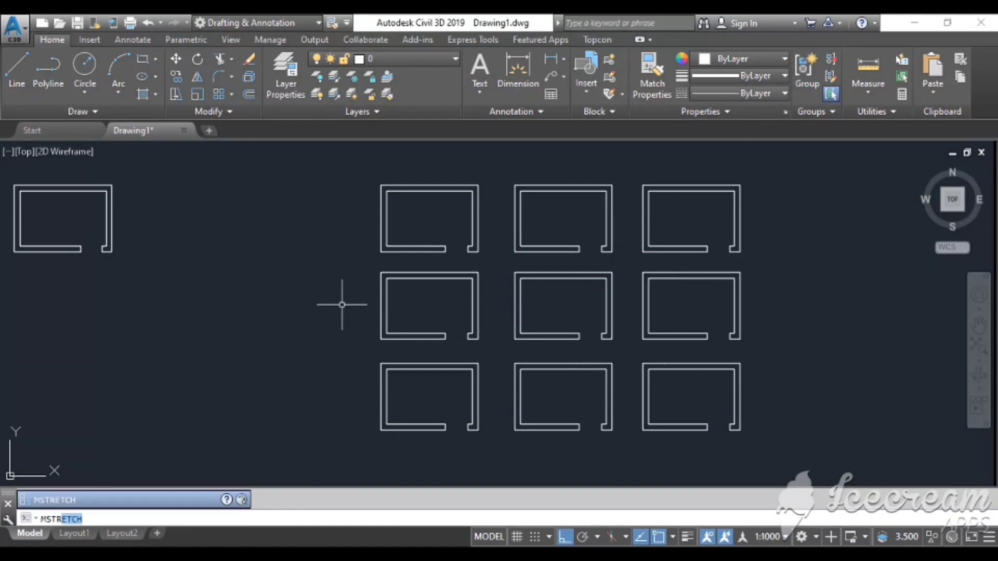
{"action": "key", "text": "Return"}
{"action": "scroll", "coordinate": [466, 235], "scroll_direction": "up", "scroll_amount": 2}
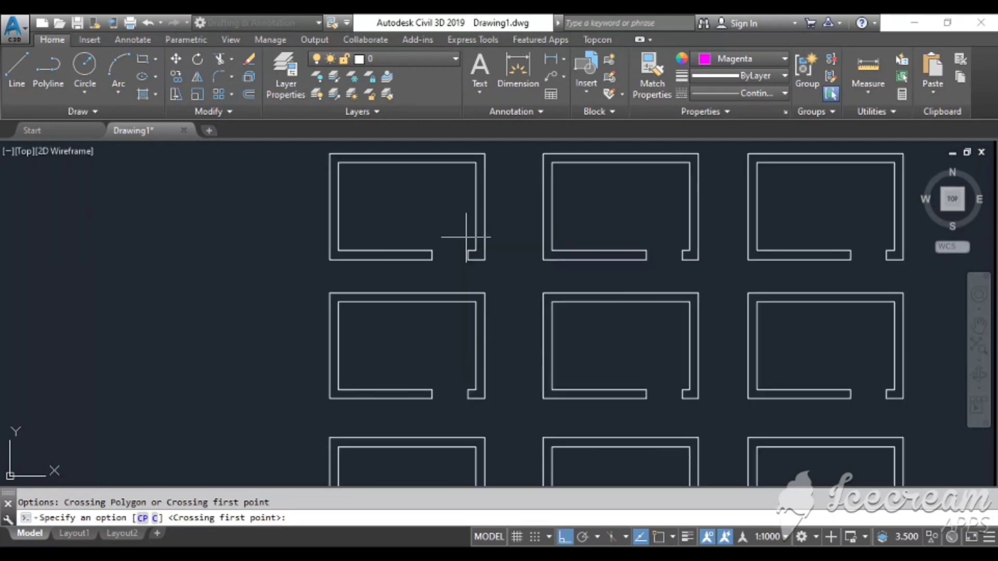
{"action": "left_click", "coordinate": [471, 232]}
{"action": "scroll", "coordinate": [441, 311], "scroll_direction": "down", "scroll_amount": 2}
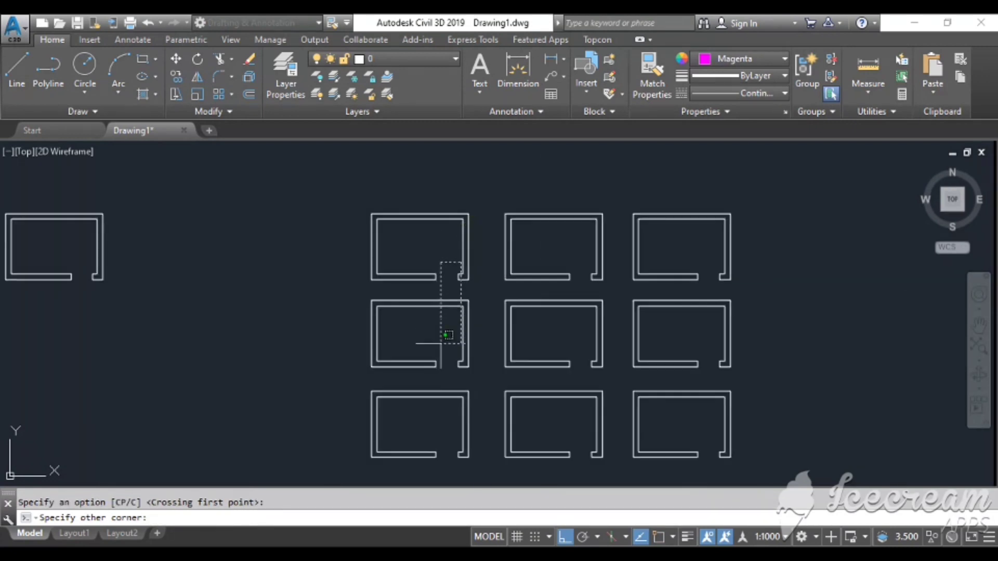
{"action": "left_click", "coordinate": [430, 474]}
{"action": "scroll", "coordinate": [588, 263], "scroll_direction": "up", "scroll_amount": 2}
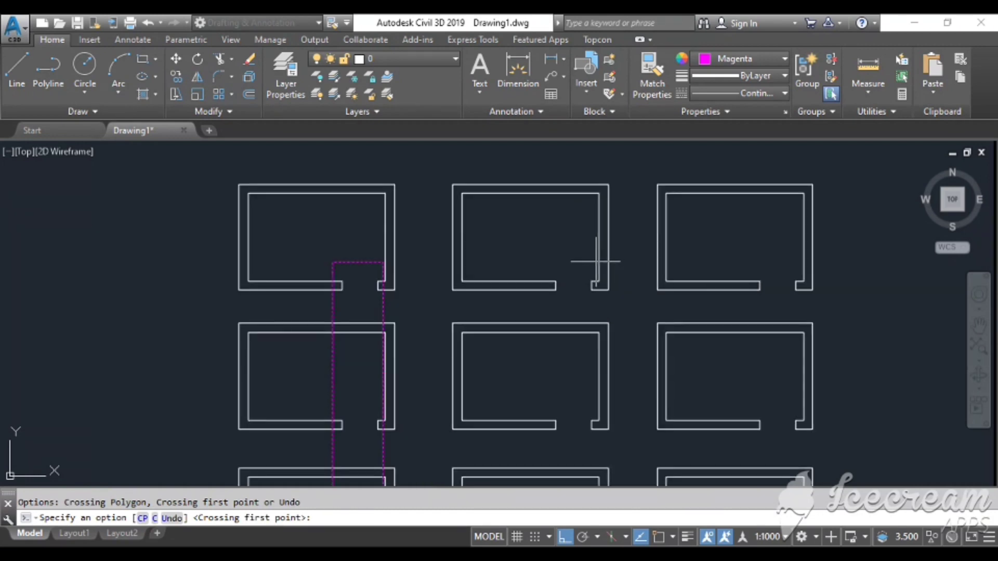
{"action": "left_click", "coordinate": [596, 261]}
{"action": "scroll", "coordinate": [596, 261], "scroll_direction": "down", "scroll_amount": 2}
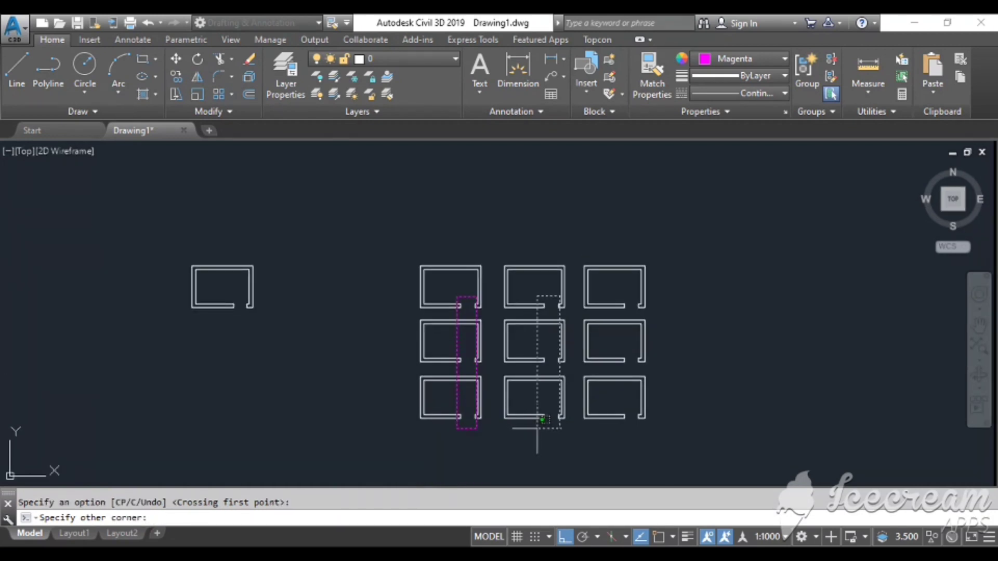
{"action": "left_click", "coordinate": [537, 429]}
Add a right-column window and stretch all nine openings toward each bottom wall's left end
{"action": "scroll", "coordinate": [640, 304], "scroll_direction": "up", "scroll_amount": 4}
{"action": "left_click", "coordinate": [644, 276]}
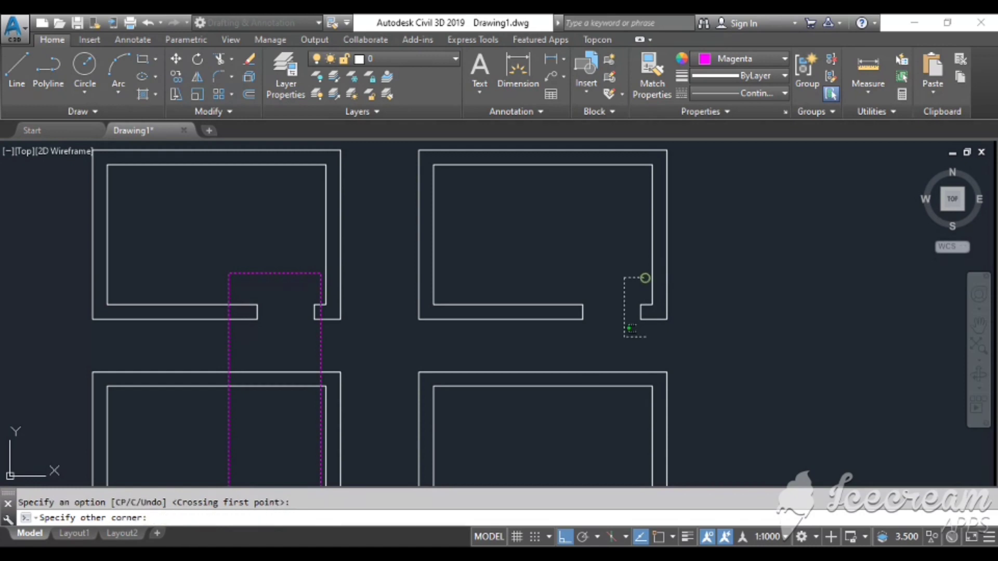
{"action": "scroll", "coordinate": [642, 292], "scroll_direction": "down", "scroll_amount": 3}
{"action": "scroll", "coordinate": [586, 387], "scroll_direction": "down", "scroll_amount": 2}
{"action": "left_click", "coordinate": [597, 434]}
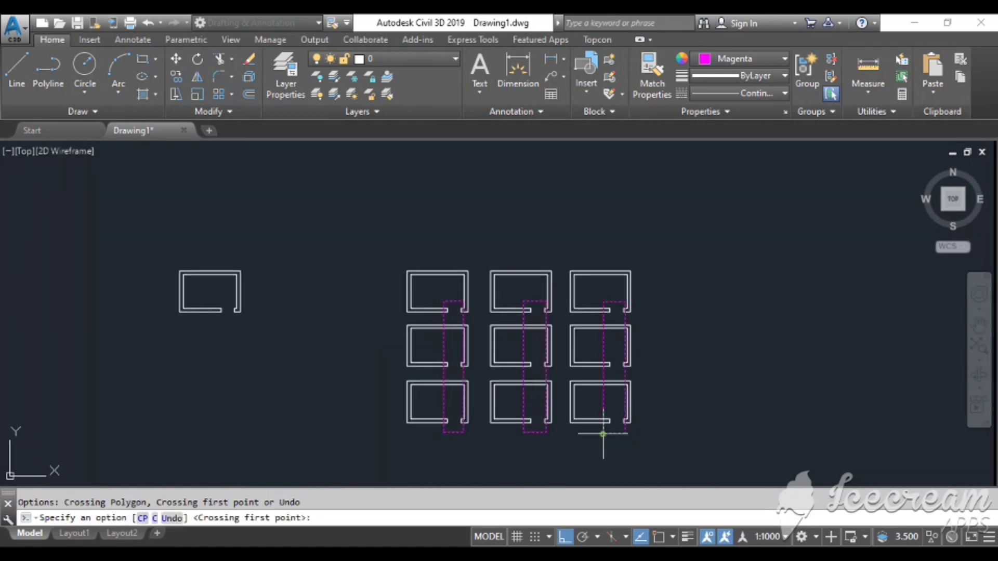
{"action": "key", "text": "Return"}
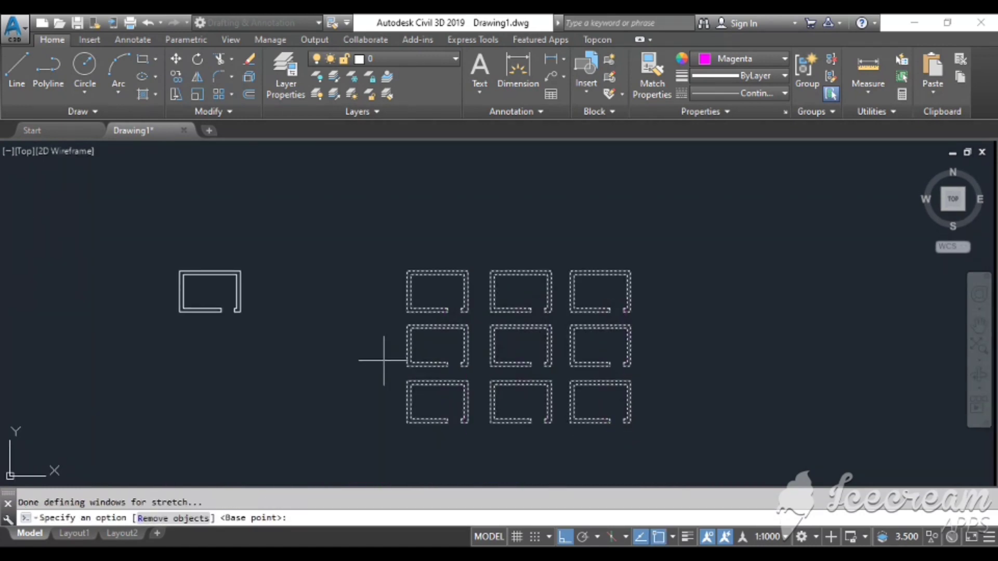
{"action": "left_click", "coordinate": [427, 423]}
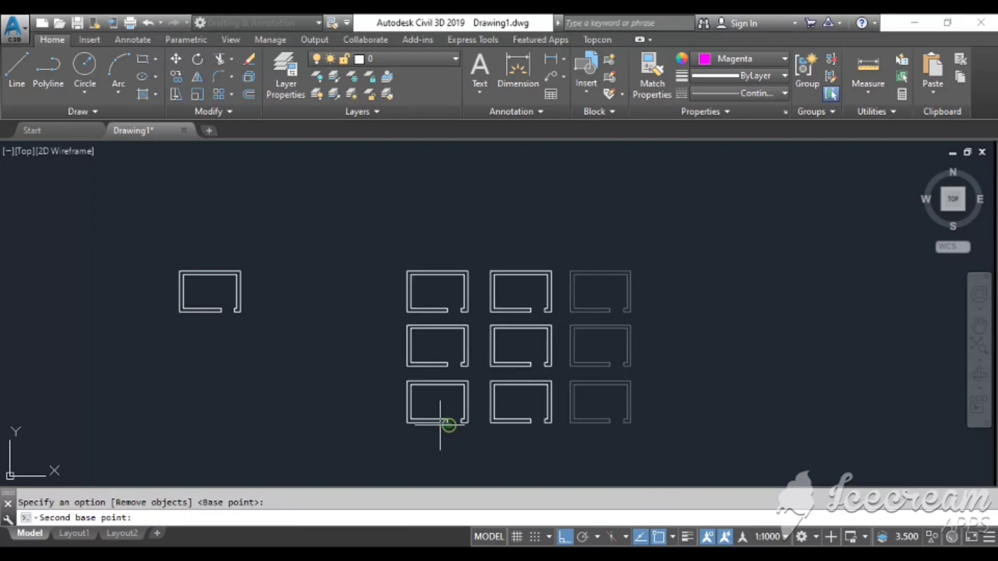
{"action": "scroll", "coordinate": [419, 424], "scroll_direction": "up", "scroll_amount": 2}
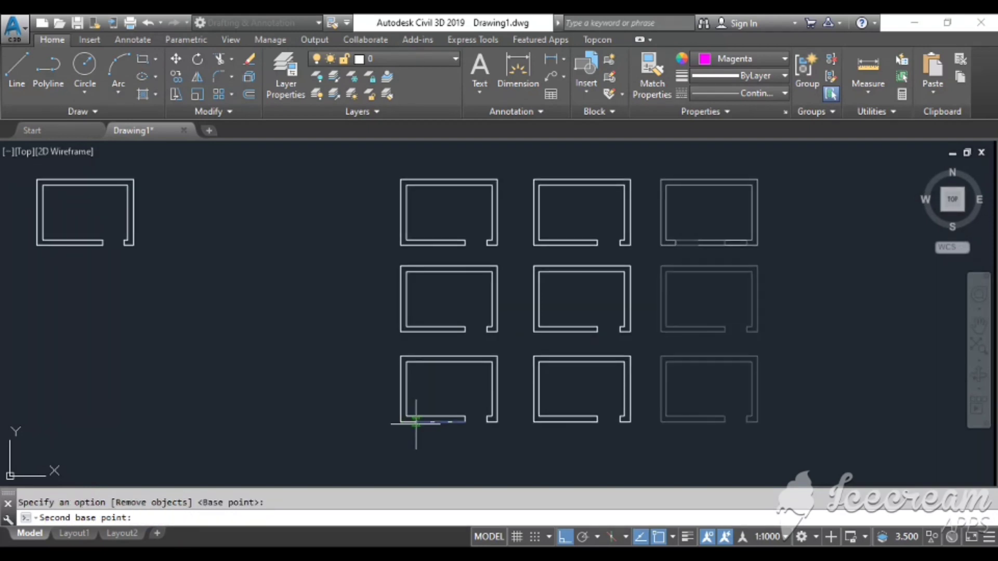
{"action": "left_click", "coordinate": [414, 421]}
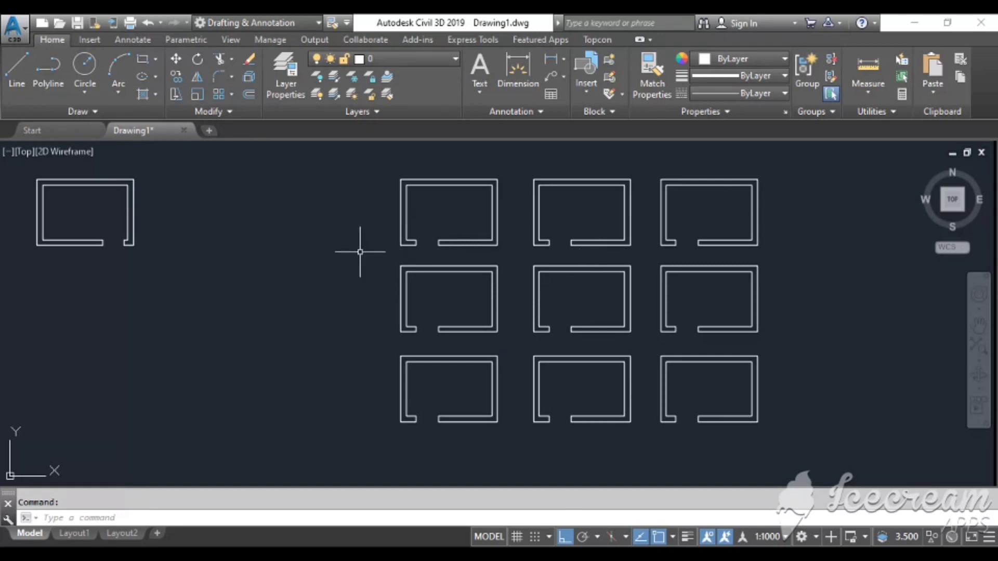
Start another multi-window stretch with crossing windows down all three grid columns
{"action": "type", "text": "mswall"}
{"action": "key", "text": "Return"}
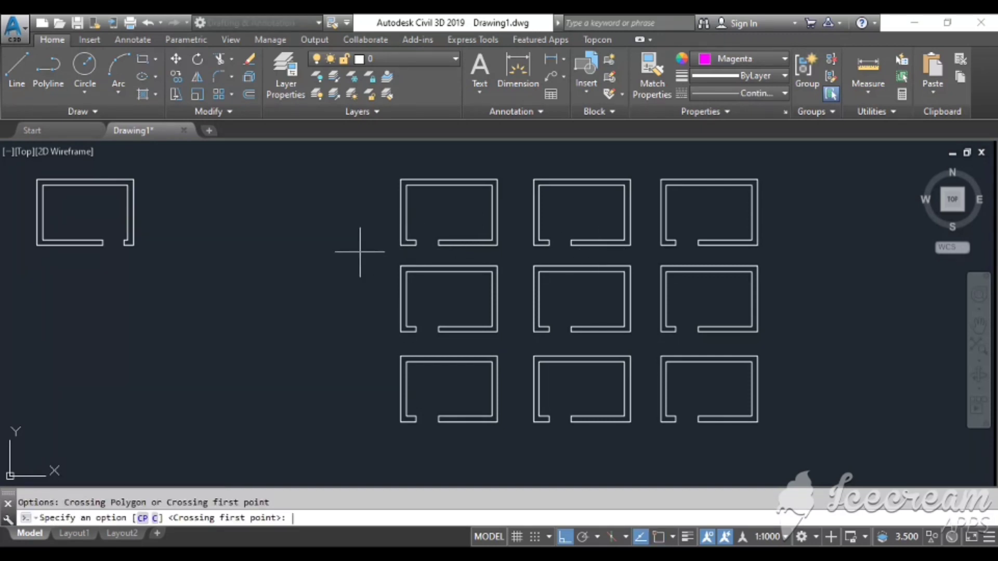
{"action": "scroll", "coordinate": [436, 234], "scroll_direction": "up", "scroll_amount": 2}
{"action": "left_click", "coordinate": [427, 223]}
{"action": "scroll", "coordinate": [431, 353], "scroll_direction": "down", "scroll_amount": 2}
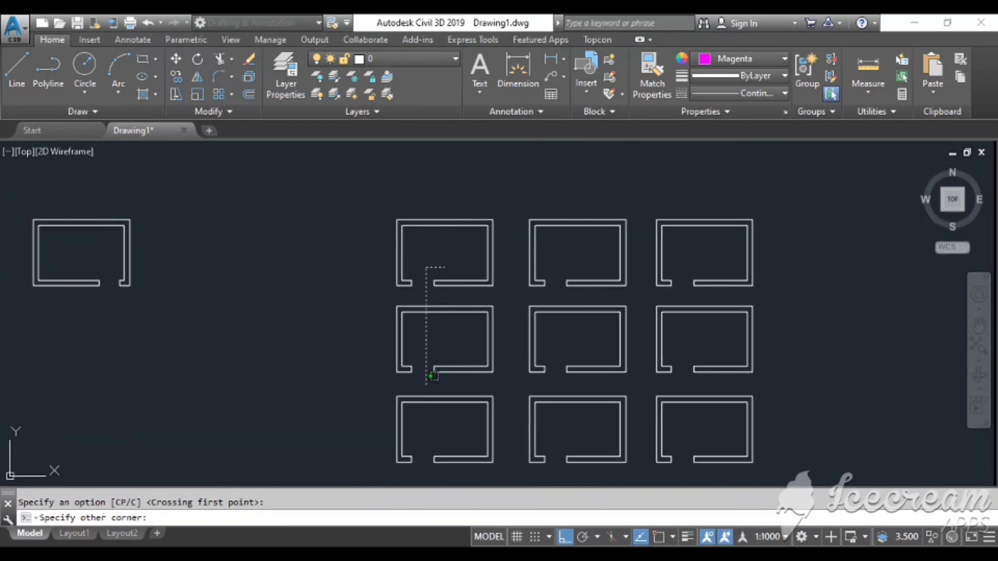
{"action": "left_click", "coordinate": [425, 477]}
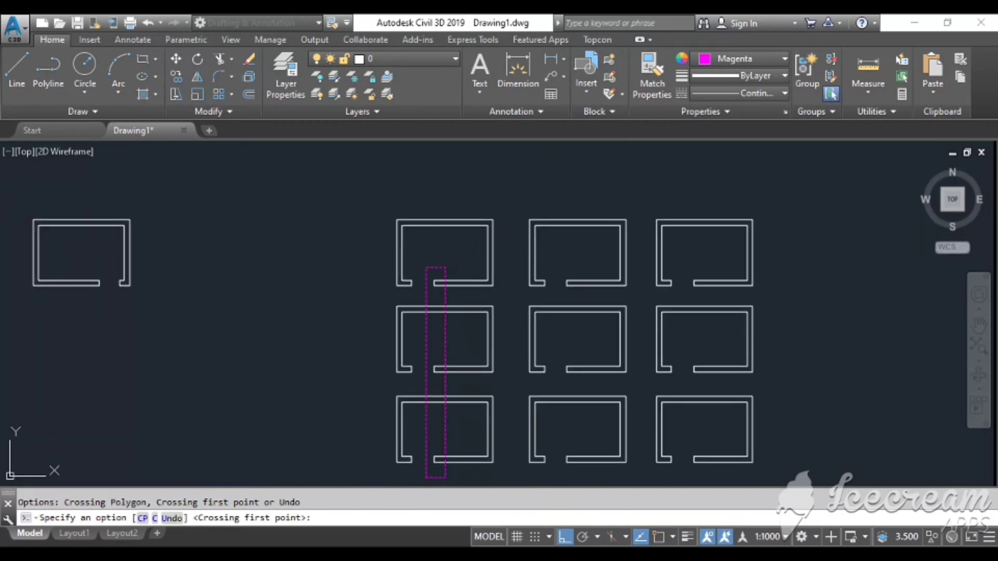
{"action": "left_click", "coordinate": [576, 268]}
{"action": "left_click", "coordinate": [555, 479]}
{"action": "left_click", "coordinate": [705, 261]}
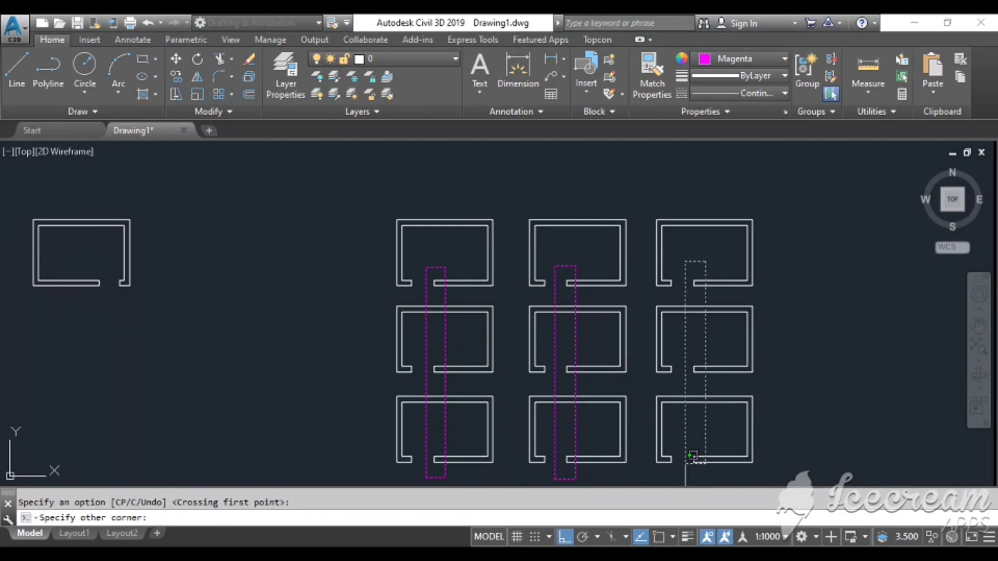
{"action": "left_click", "coordinate": [686, 474]}
Accept the three windows and stretch all nine doorways closer to each bottom wall's left corner
{"action": "right_click", "coordinate": [685, 473]}
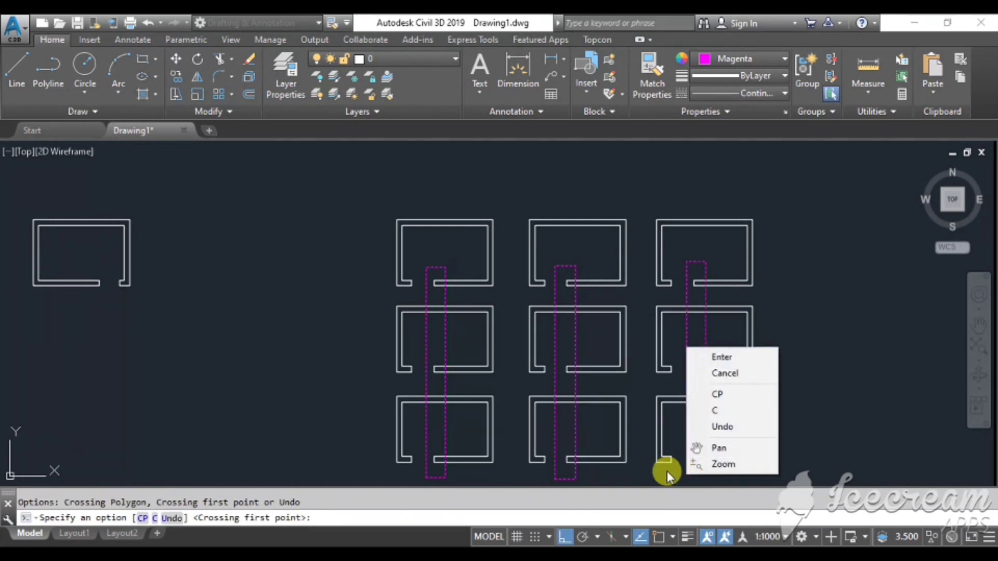
{"action": "left_click", "coordinate": [714, 364]}
{"action": "middle_click_drag", "start_coordinate": [424, 344], "coordinate": [405, 295]}
{"action": "left_click", "coordinate": [418, 420]}
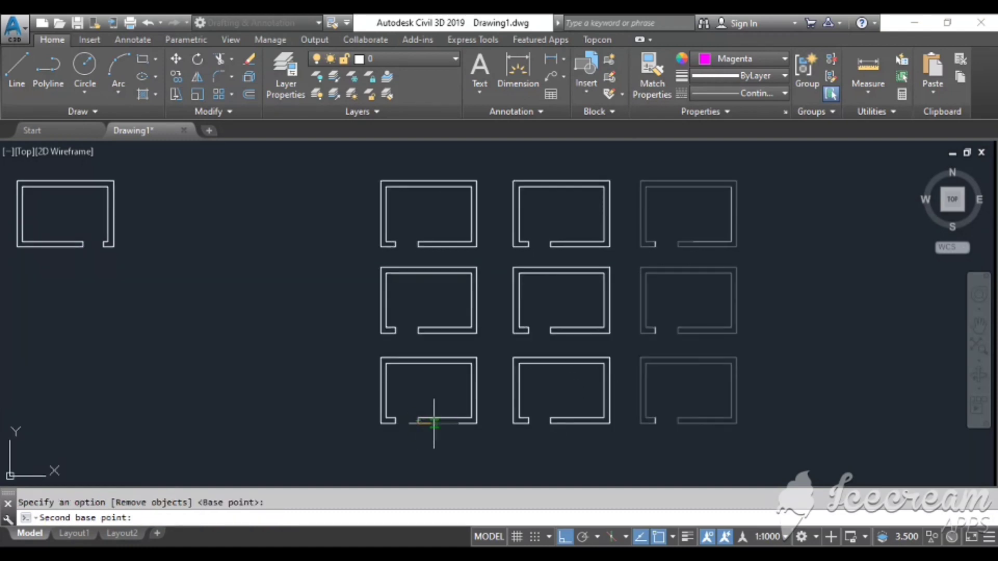
{"action": "scroll", "coordinate": [458, 423], "scroll_direction": "up", "scroll_amount": 2}
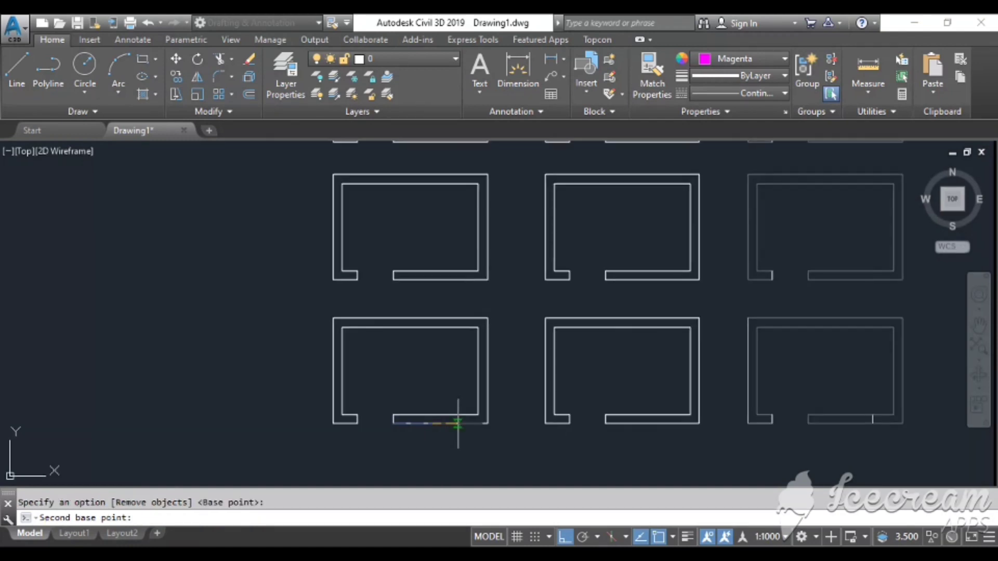
{"action": "left_click", "coordinate": [458, 423]}
{"action": "scroll", "coordinate": [459, 423], "scroll_direction": "down", "scroll_amount": 2}
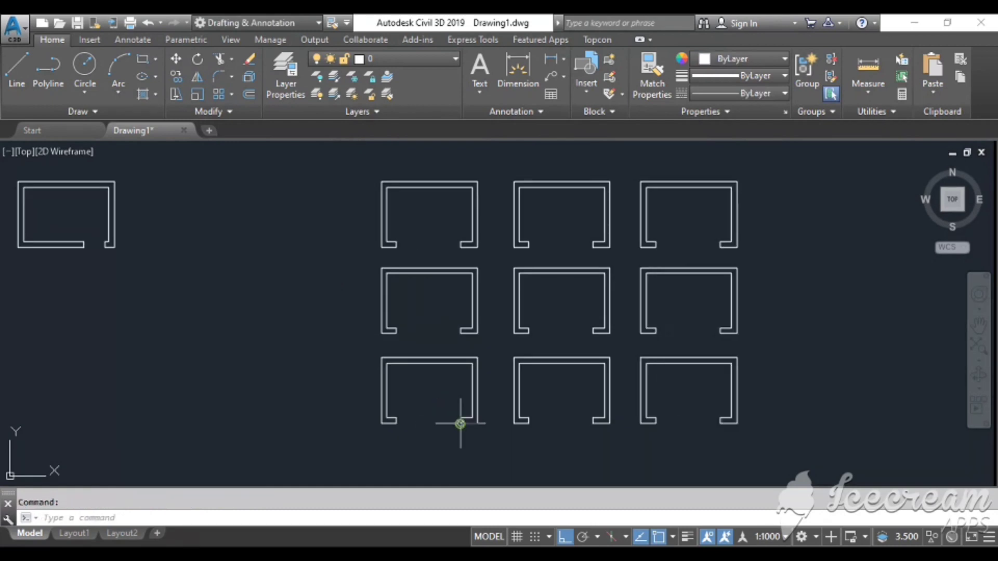